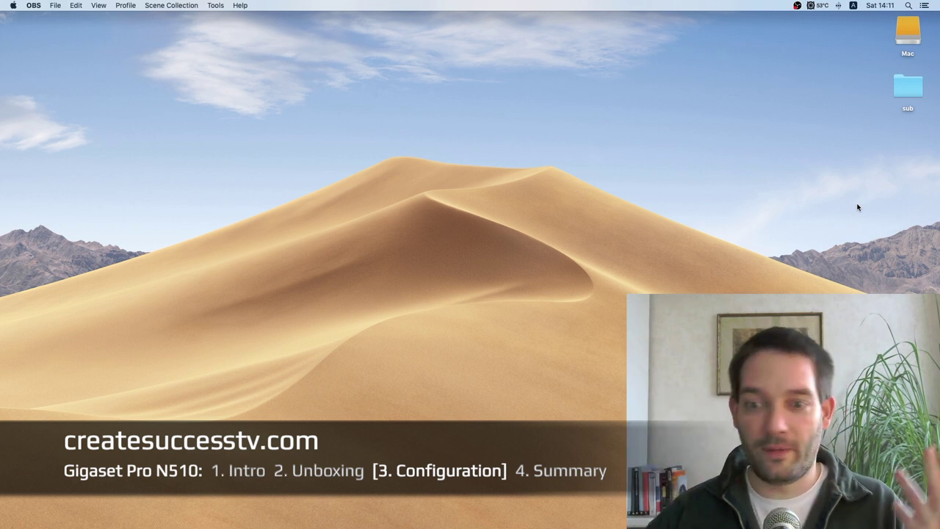
# Step: Open the N510 IP PRO manuals page in the Gigaset PRO Public Wiki
pyautogui.moveTo(518, 525)
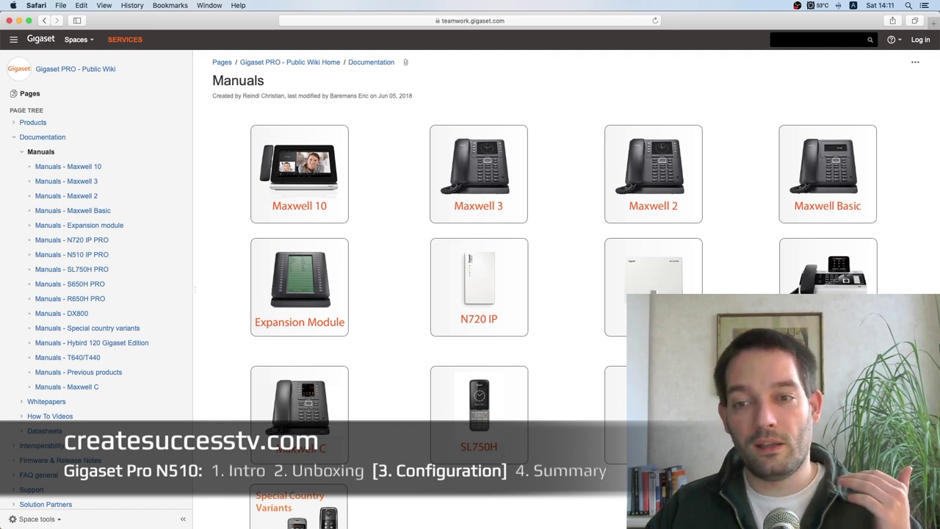
pyautogui.click(658, 282)
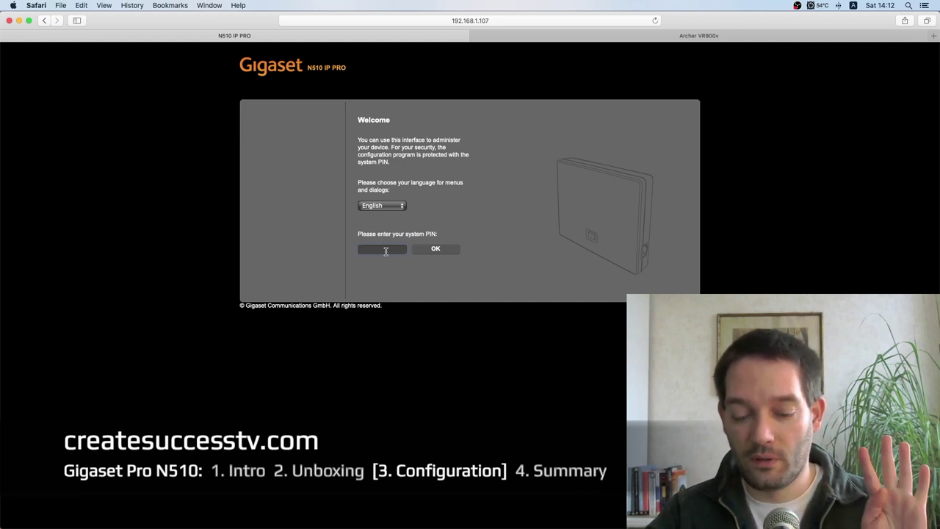
# Step: Log in to the N510 base station with the system PIN and open Settings
pyautogui.write('0000')
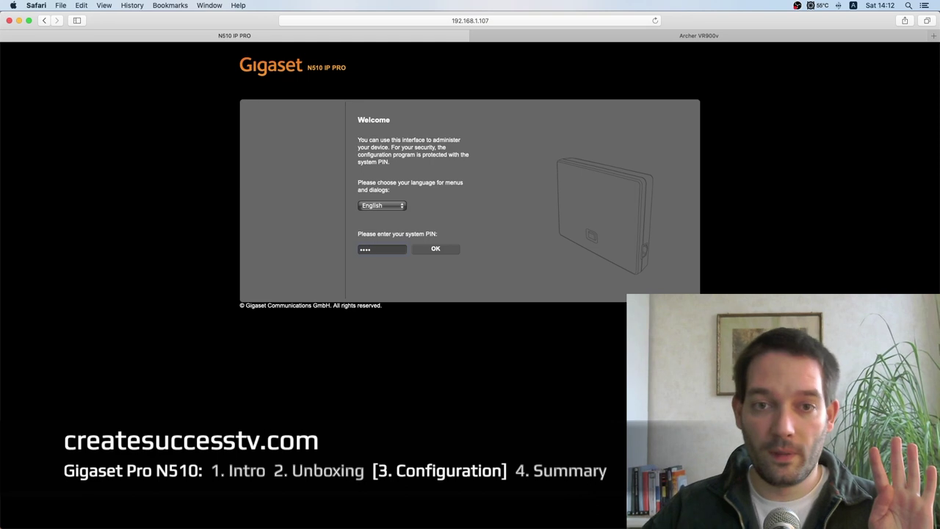
pyautogui.click(441, 252)
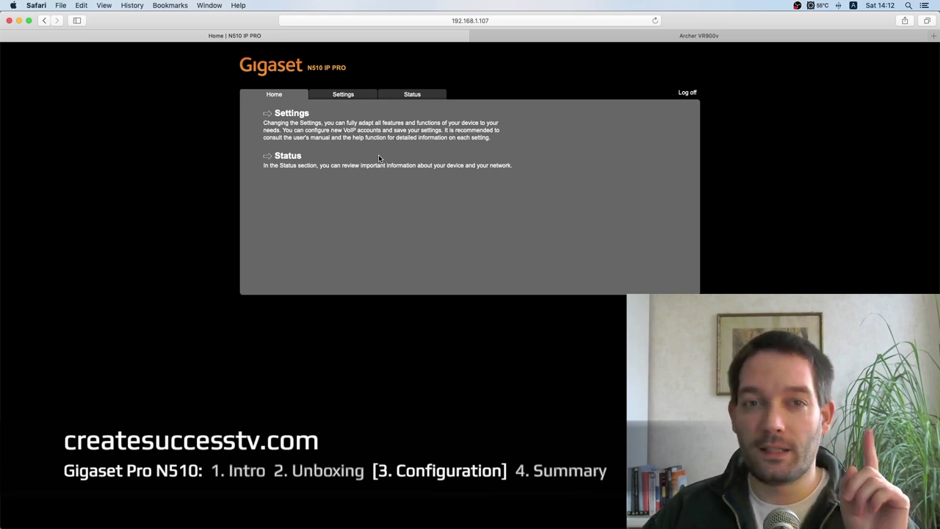
pyautogui.click(338, 95)
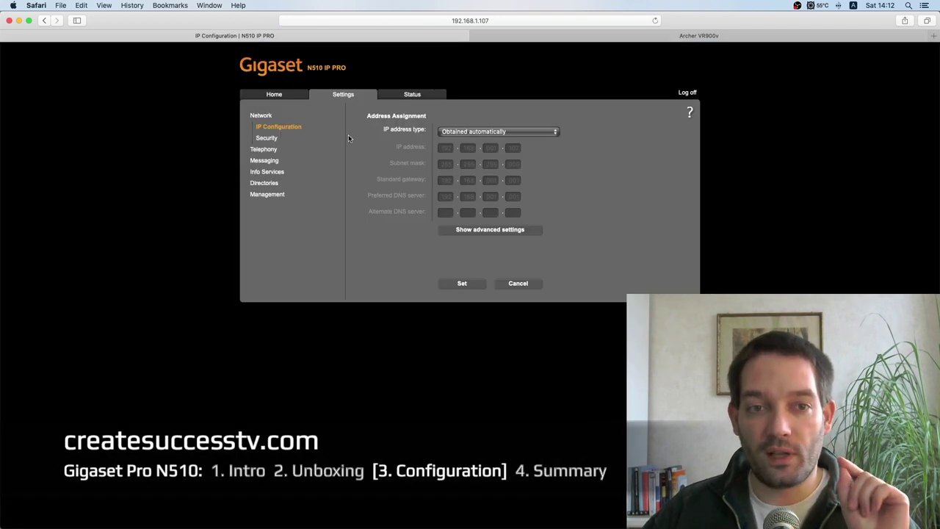
# Step: Open Management > Firmware Update, showing automatic update checks set to Yes
pyautogui.click(272, 196)
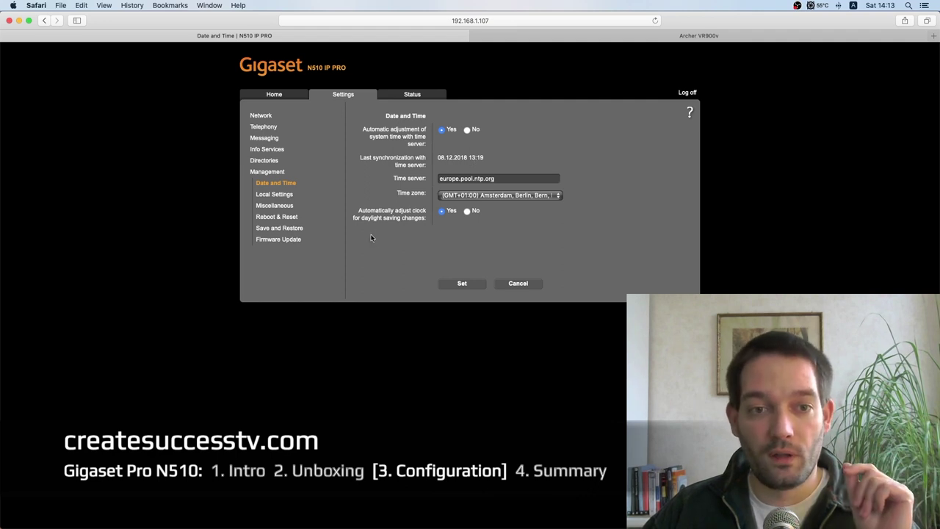
pyautogui.click(283, 239)
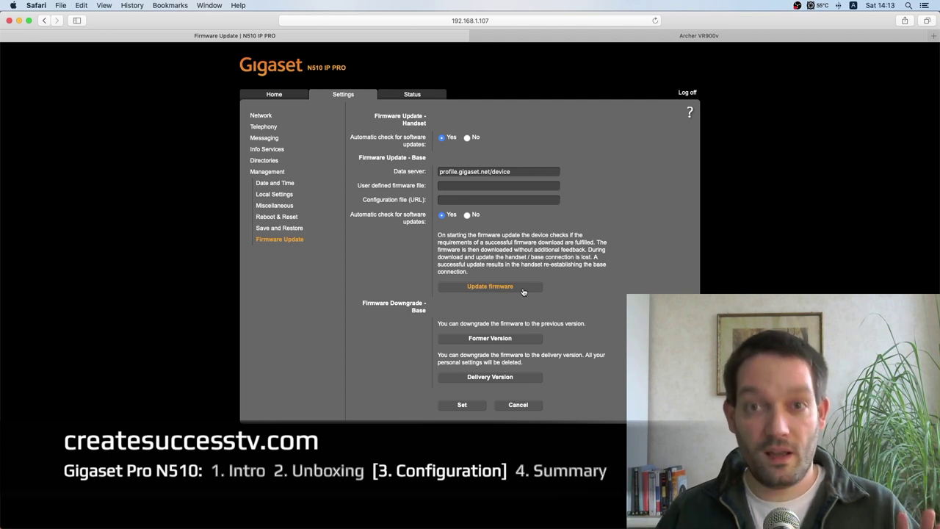
# Step: Review Telephony > Connections, noting IP3 registered with T-Online, then edit connection IP1
pyautogui.click(274, 130)
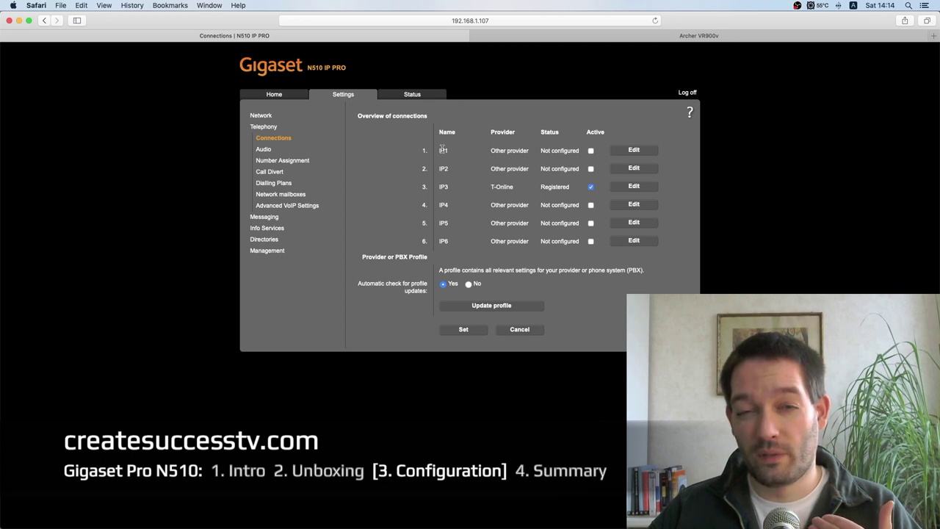
pyautogui.moveTo(441, 150); pyautogui.dragTo(506, 185)
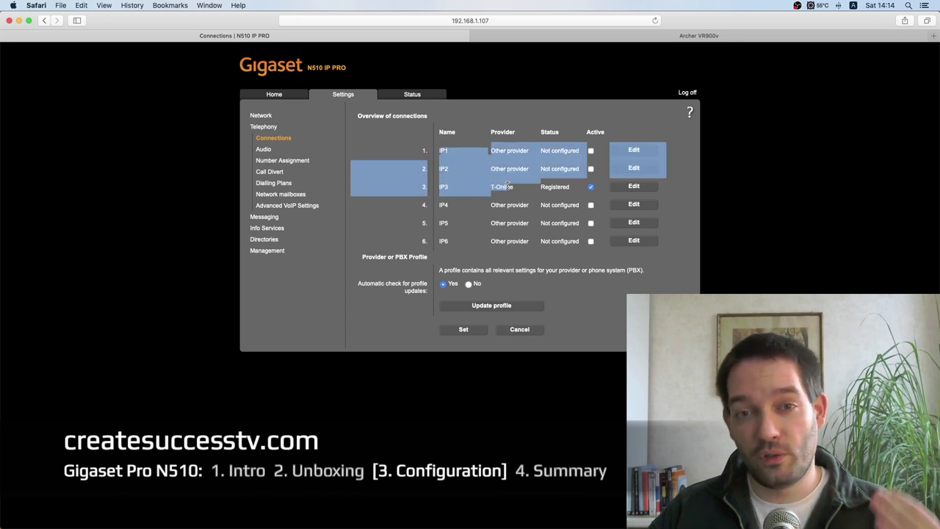
pyautogui.click(506, 185)
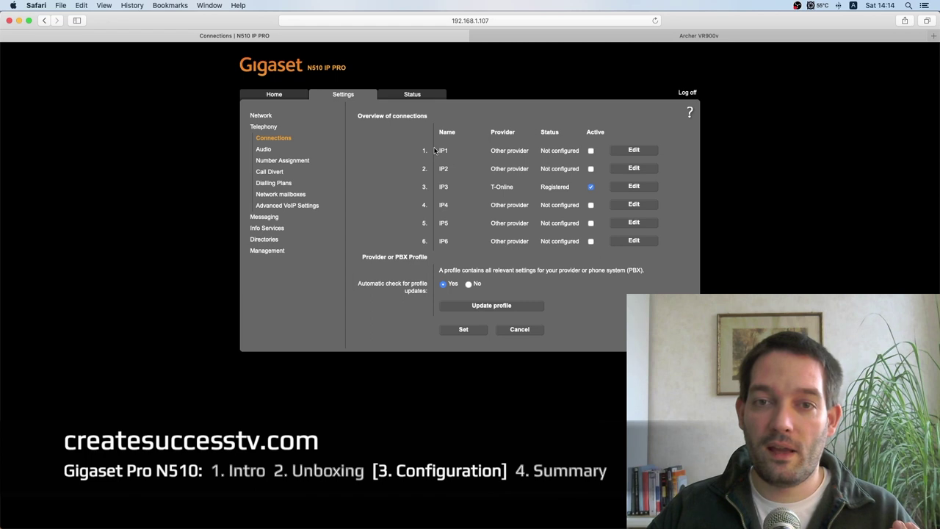
pyautogui.moveTo(441, 150); pyautogui.dragTo(625, 193)
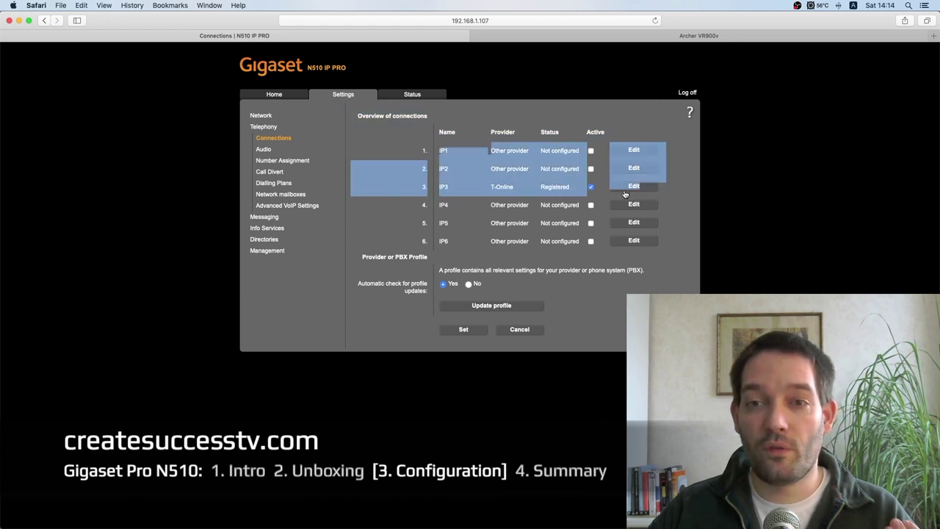
pyautogui.click(480, 187)
pyautogui.moveTo(514, 190); pyautogui.dragTo(472, 193)
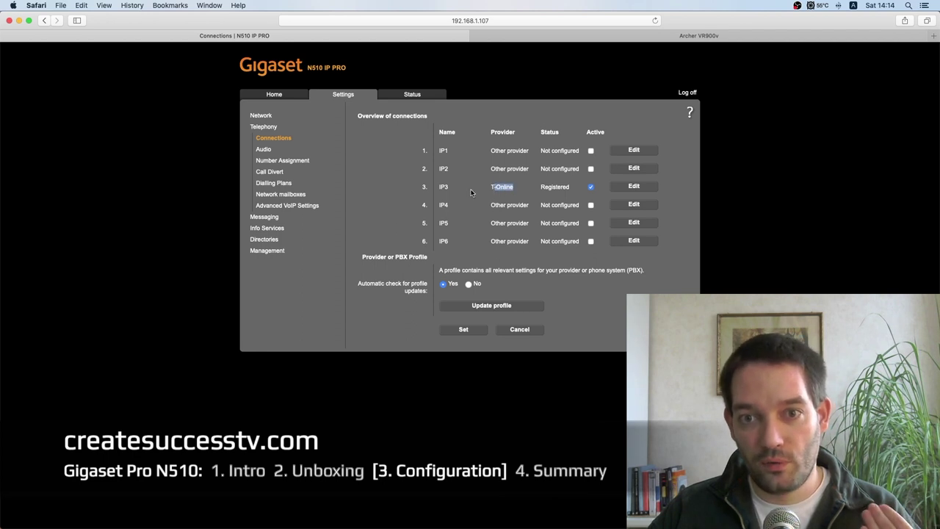
pyautogui.click(637, 151)
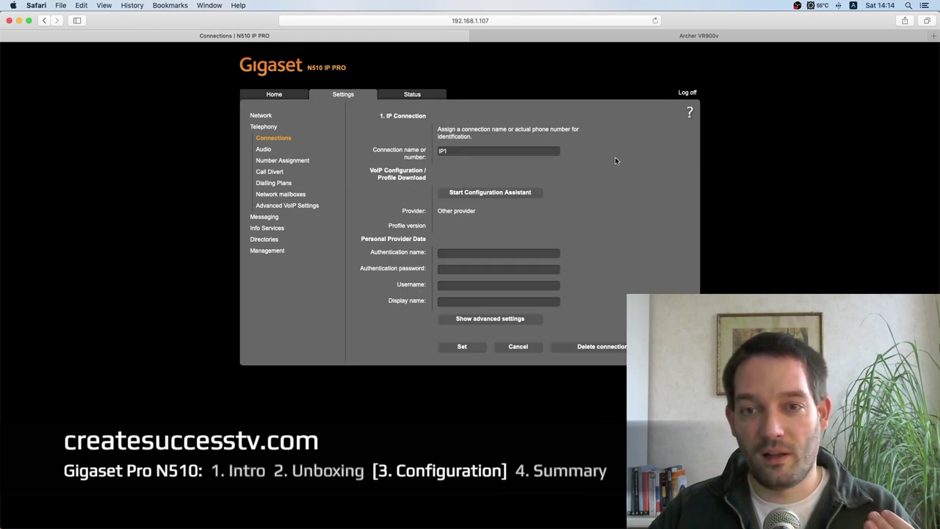
# Step: Start the VoIP configuration assistant, answering No to the auto configuration code
pyautogui.click(527, 193)
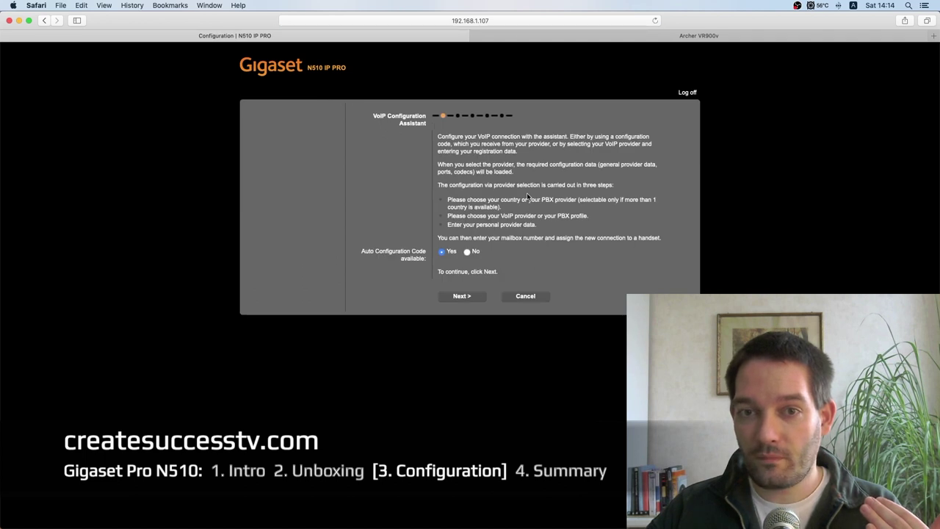
pyautogui.click(467, 251)
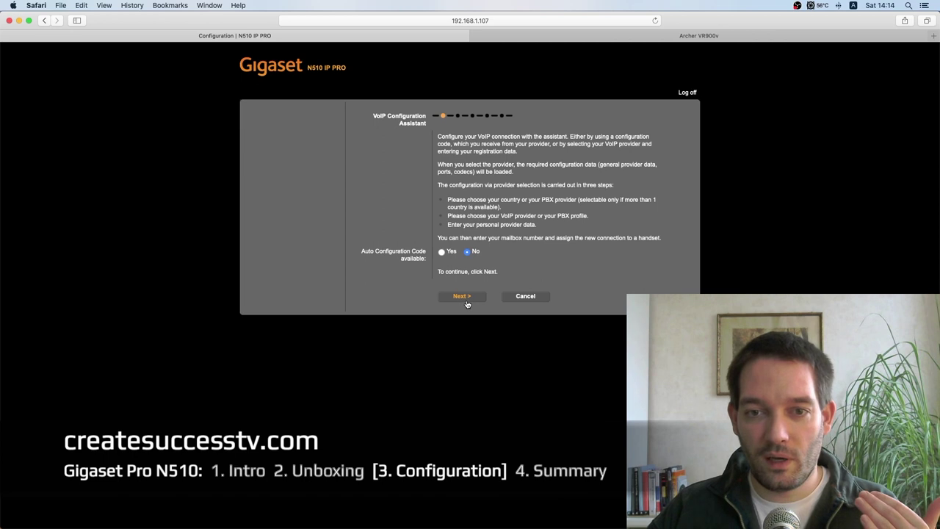
pyautogui.click(462, 296)
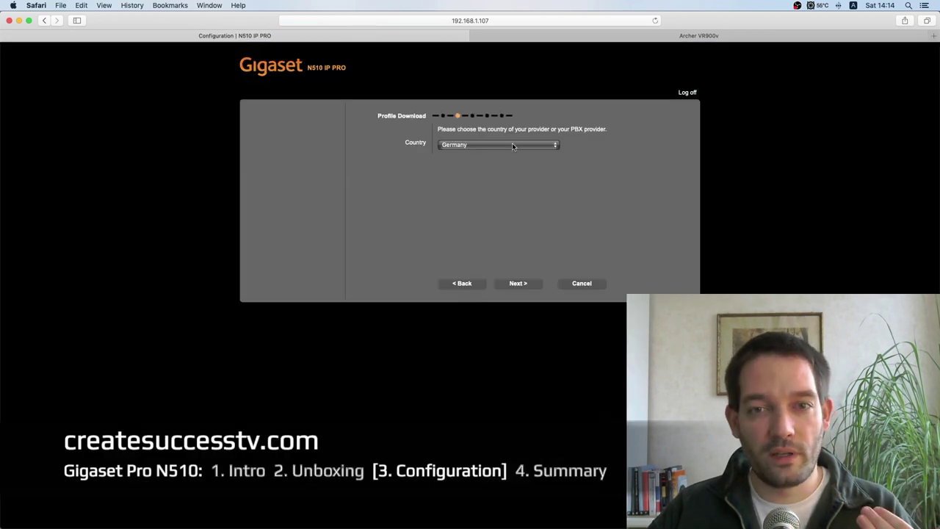
# Step: Choose Germany as country and T-Online as provider, then continue to personal data
pyautogui.click(512, 144)
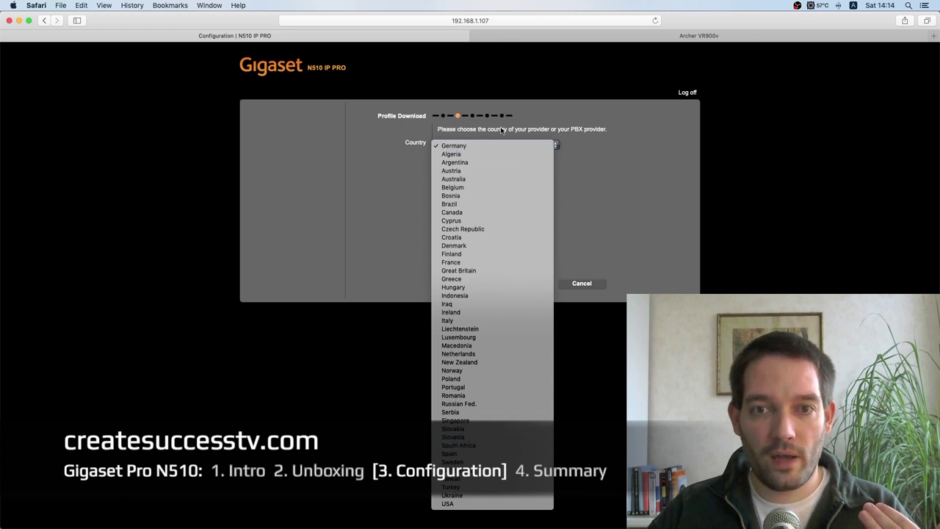
pyautogui.click(514, 146)
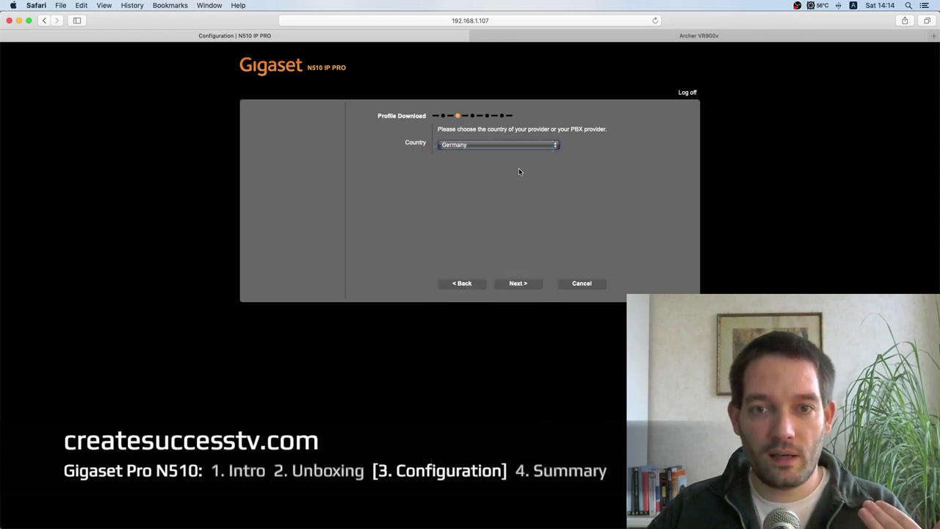
pyautogui.click(519, 284)
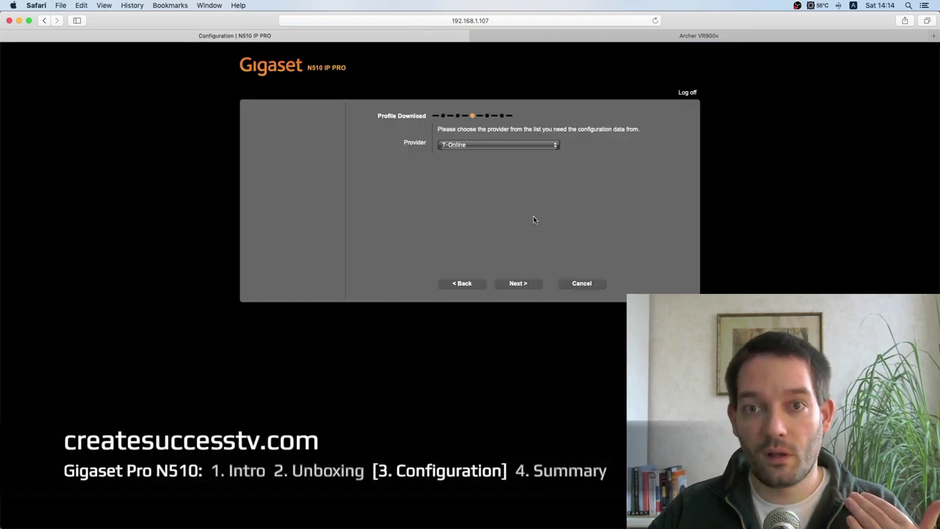
pyautogui.click(448, 147)
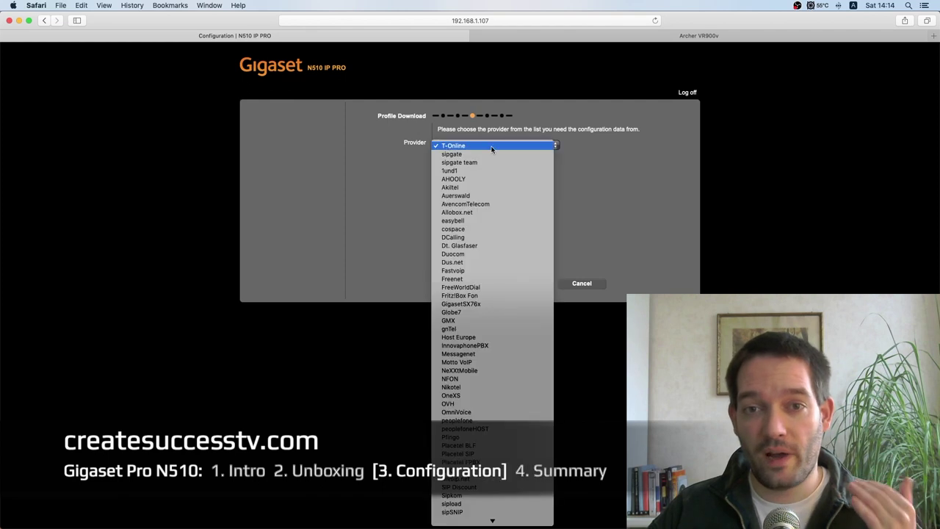
pyautogui.scroll(-3, 492, 396)
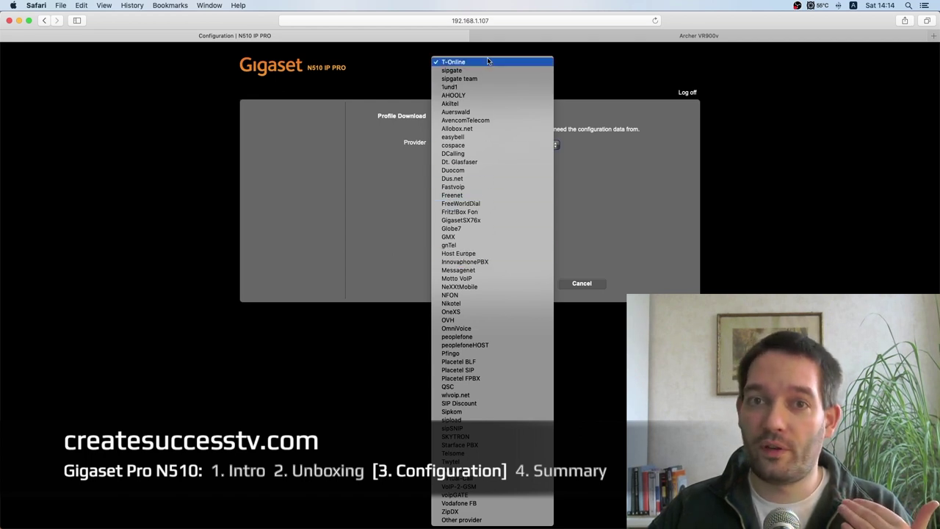
pyautogui.click(609, 107)
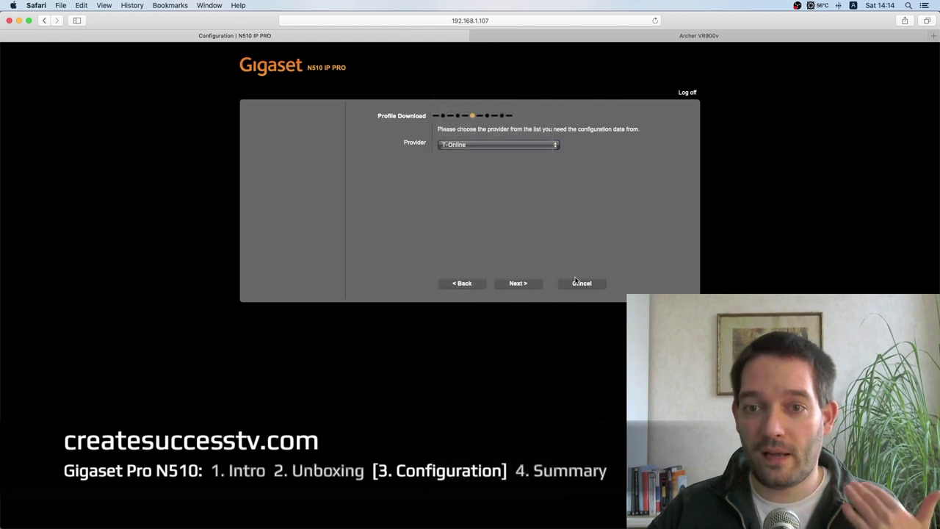
pyautogui.click(518, 284)
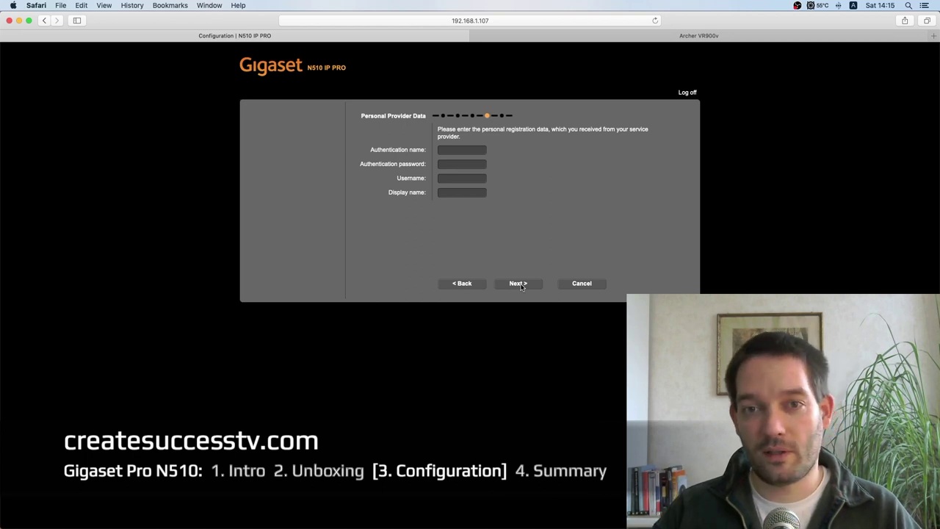
# Step: Review the empty authentication name, password, username and display name fields
pyautogui.click(520, 285)
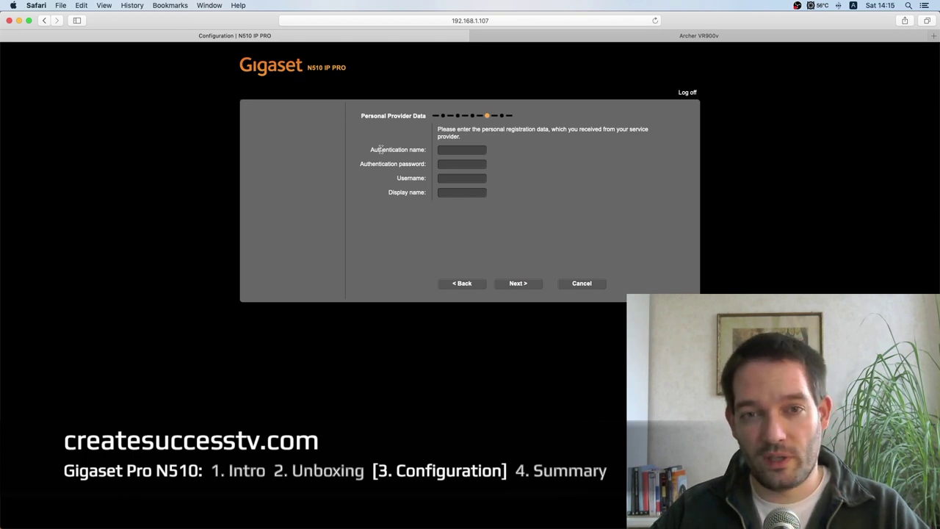
pyautogui.moveTo(381, 149); pyautogui.dragTo(412, 194)
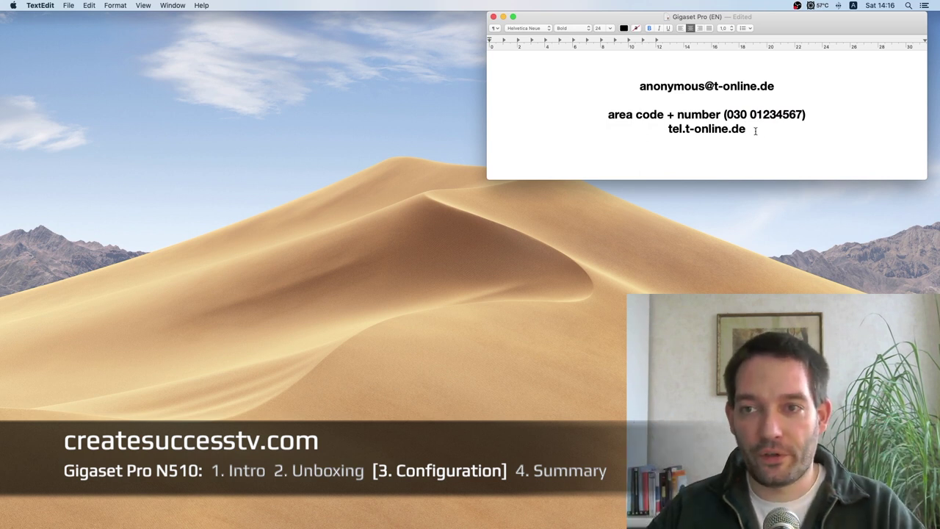
# Step: Select the login e-mail in the TextEdit note, move the note right, and restore Safari
pyautogui.moveTo(714, 86); pyautogui.dragTo(735, 136)
pyautogui.click(714, 86)
pyautogui.moveTo(667, 86); pyautogui.dragTo(744, 86)
pyautogui.moveTo(783, 16); pyautogui.dragTo(857, 16)
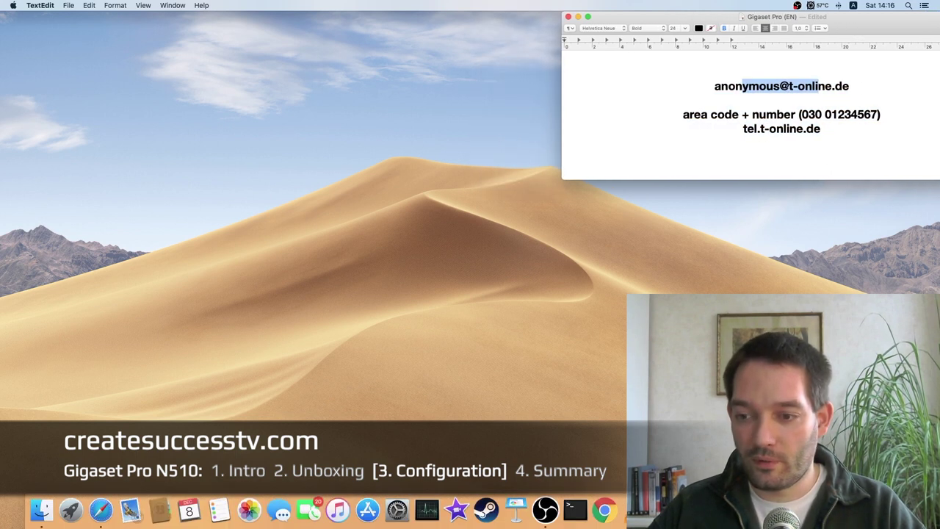
pyautogui.click(884, 526)
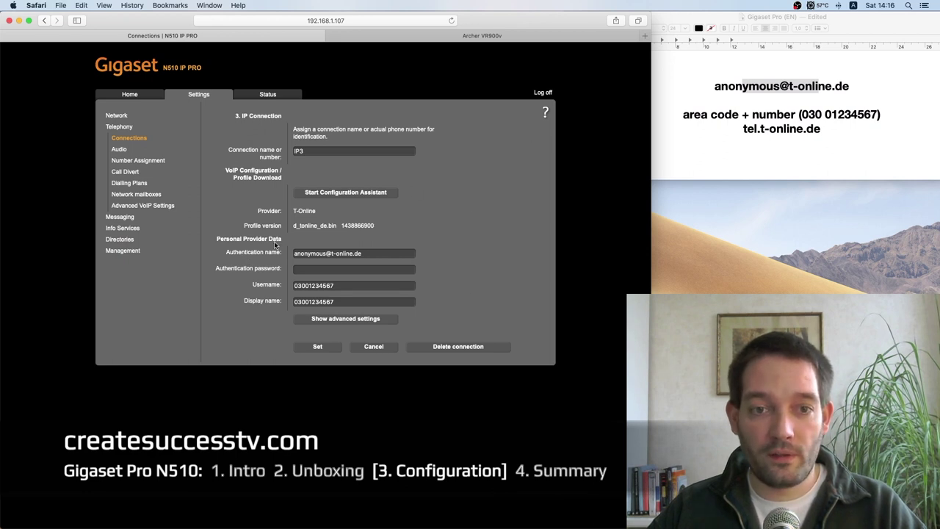
# Step: Highlight the login e-mail, area code and local number in the notes, then return to Gigaset
pyautogui.click(757, 85)
pyautogui.moveTo(714, 85); pyautogui.dragTo(885, 85)
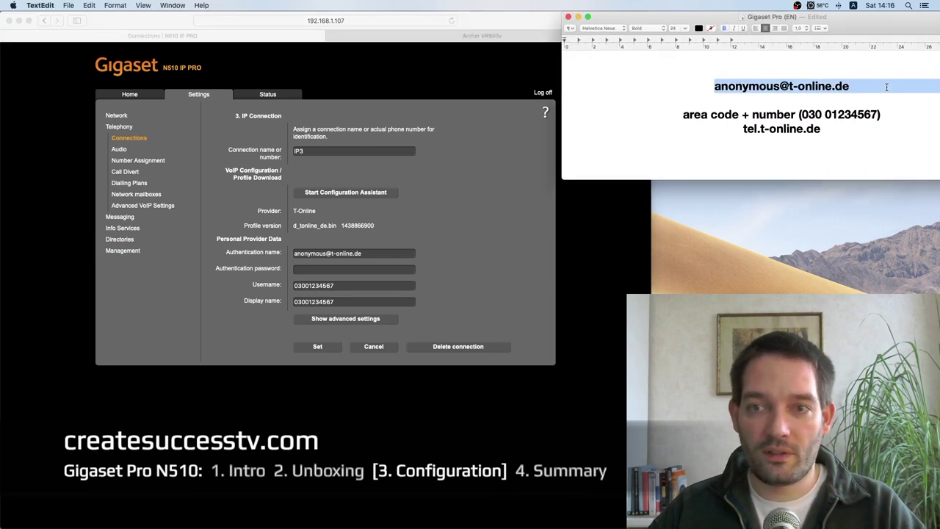
pyautogui.click(822, 100)
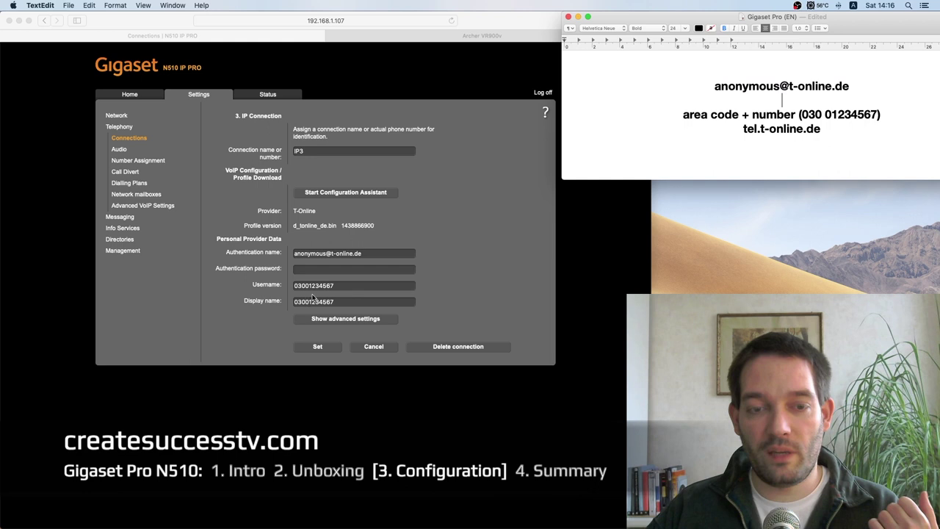
pyautogui.moveTo(701, 115); pyautogui.dragTo(718, 115)
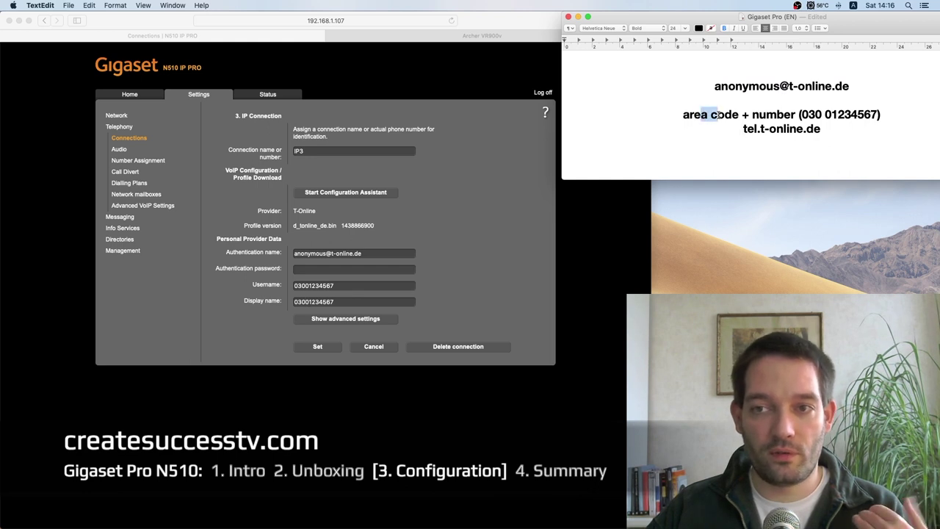
pyautogui.click(767, 115)
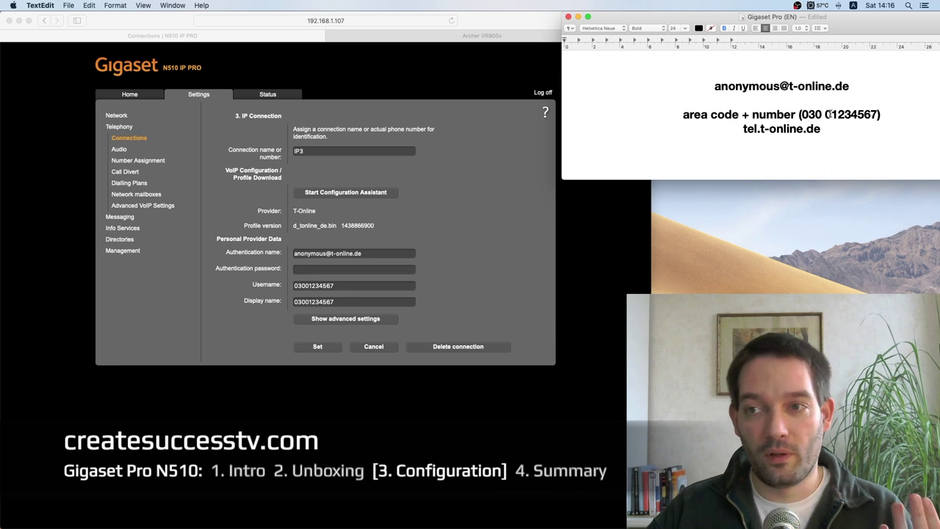
pyautogui.moveTo(828, 114); pyautogui.dragTo(880, 113)
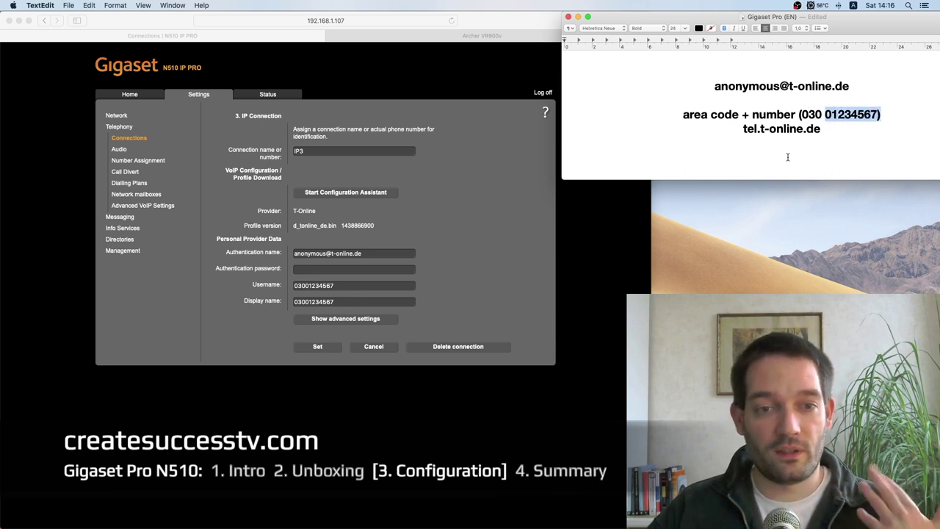
pyautogui.click(449, 292)
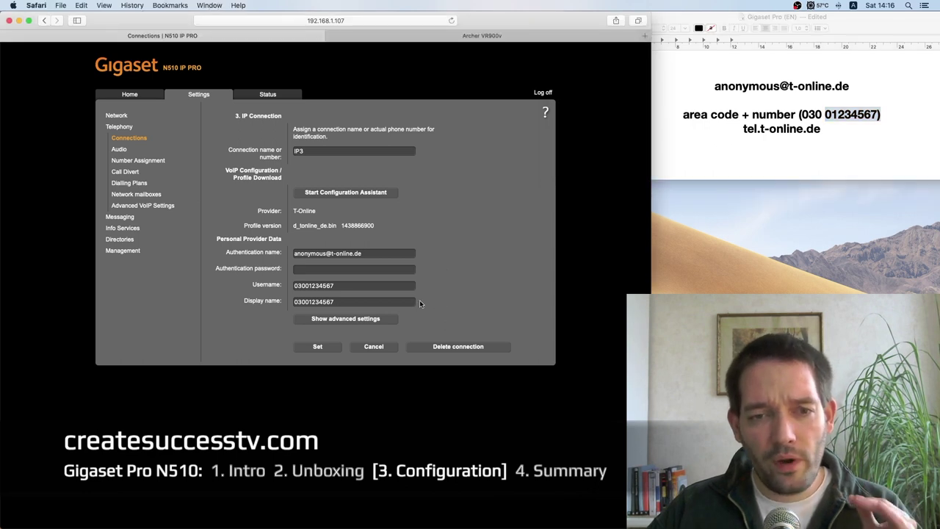
# Step: Expand IP3's advanced settings and review the STUN and outbound proxy fields
pyautogui.click(390, 319)
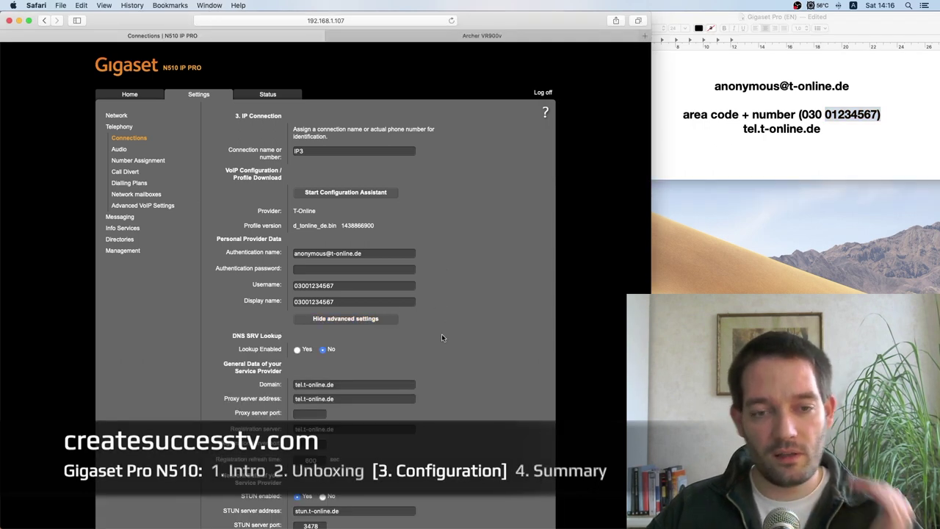
pyautogui.scroll(-5, 442, 336)
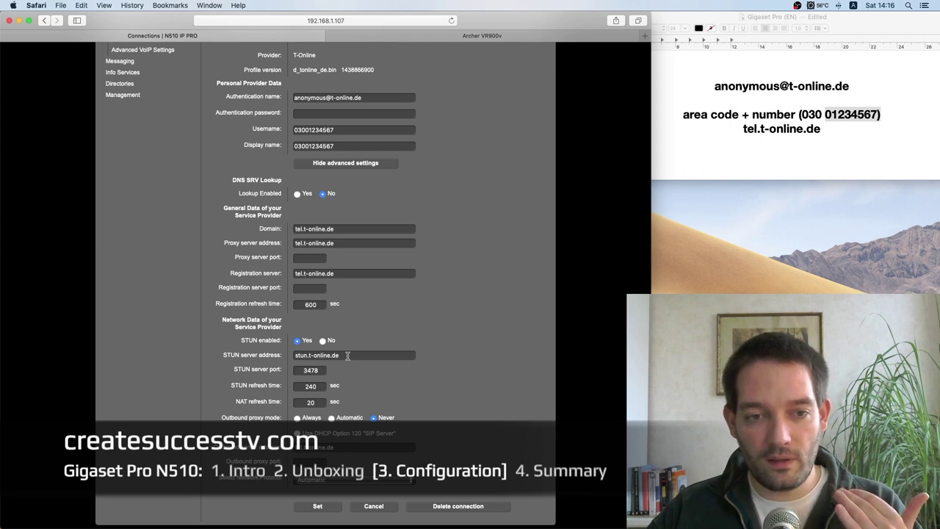
pyautogui.moveTo(661, 525)
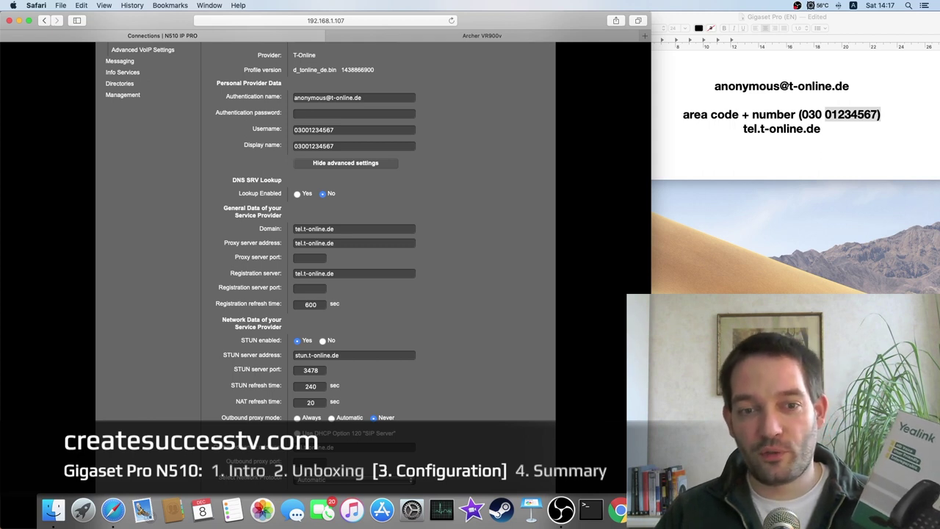
pyautogui.scroll(5, 166, 79)
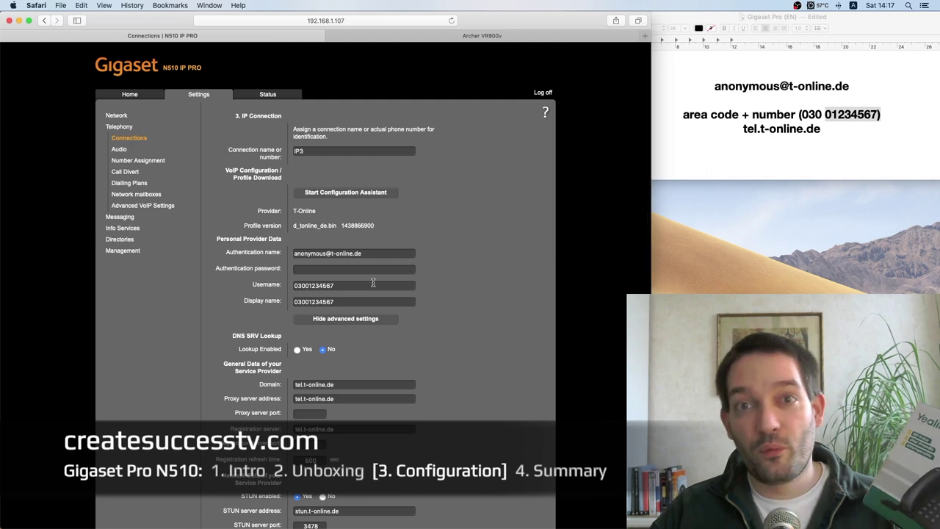
pyautogui.scroll(-4, 430, 310)
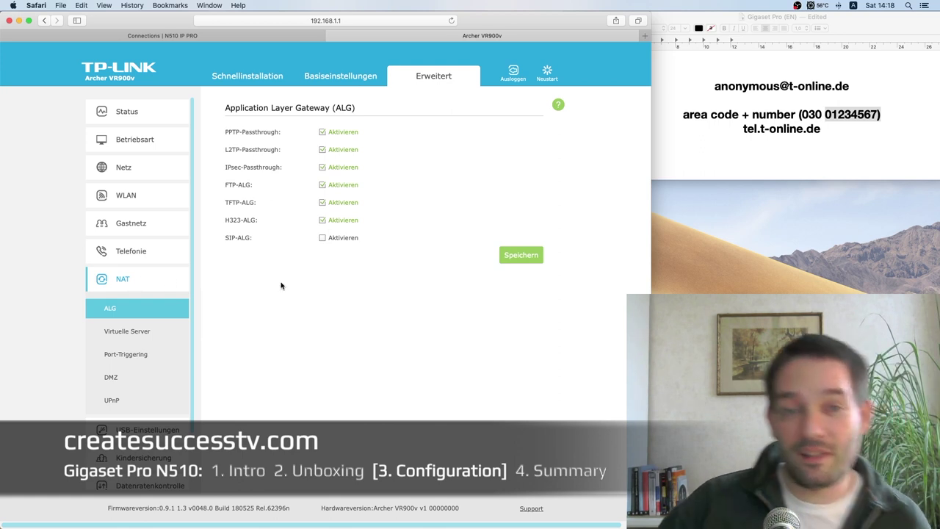
# Step: Switch from the router's ALG page to the Yealink vs. Gigaset Pro comparison in Pages
pyautogui.press('super+Tab')
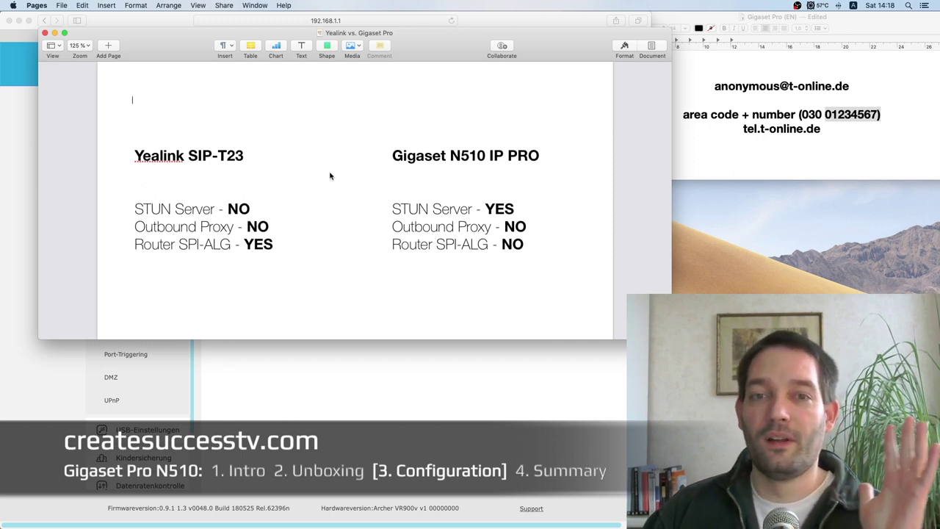
# Step: Hide the router page, minimize the login notes window, and nudge the Pages comparison window left
pyautogui.click(19, 20)
pyautogui.click(673, 14)
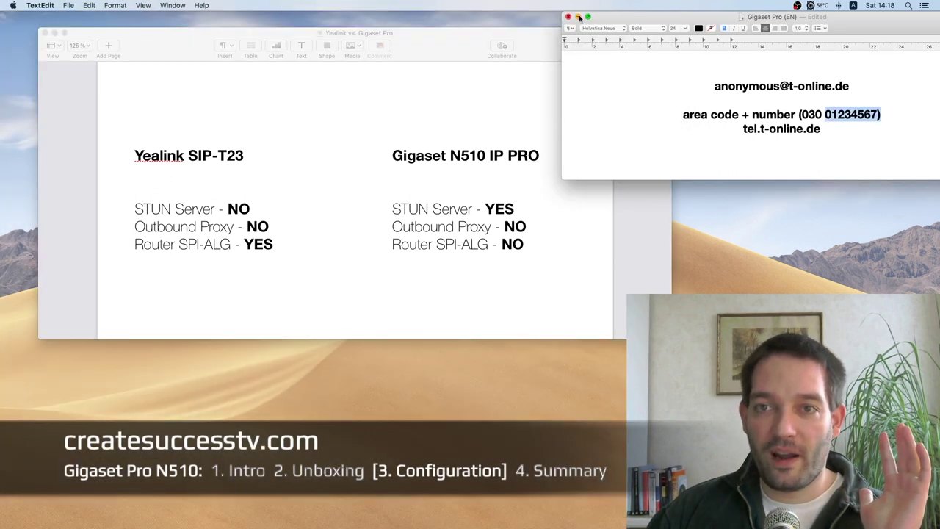
pyautogui.click(579, 16)
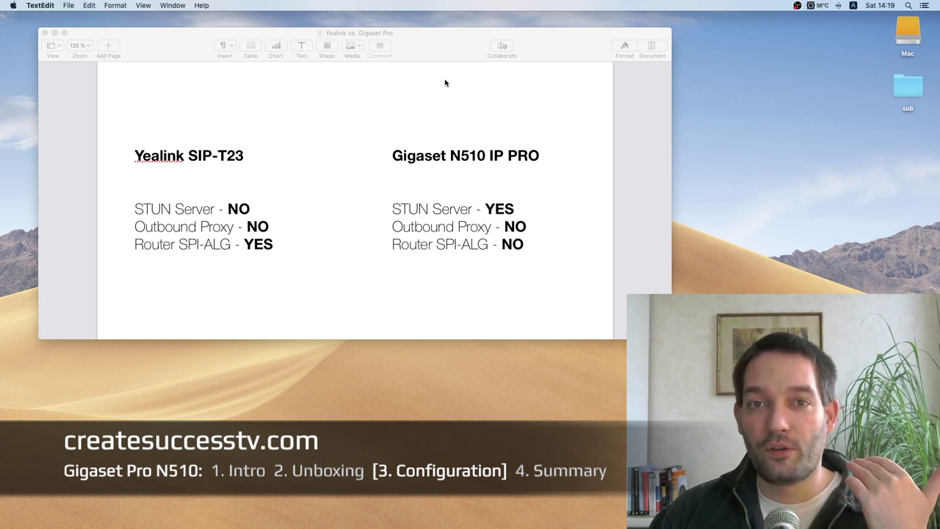
pyautogui.moveTo(439, 42); pyautogui.dragTo(429, 42)
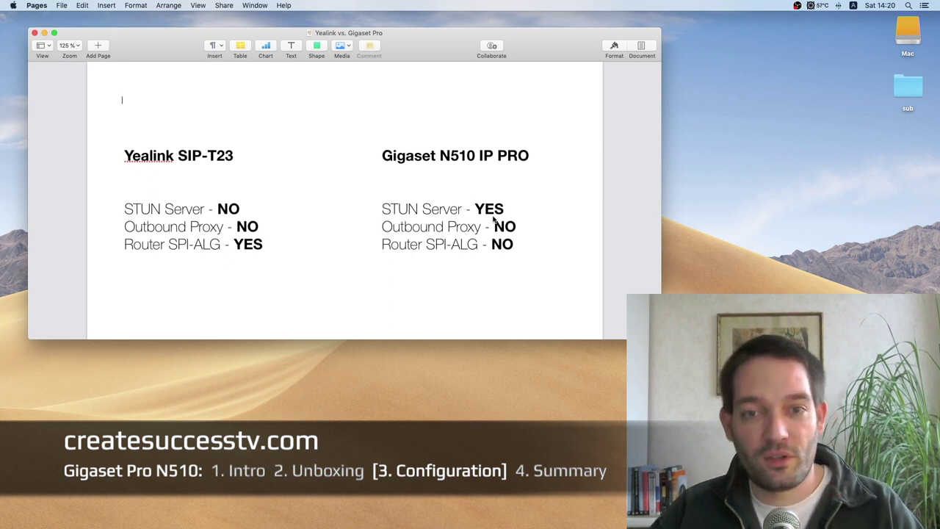
pyautogui.moveTo(446, 29); pyautogui.dragTo(434, 29)
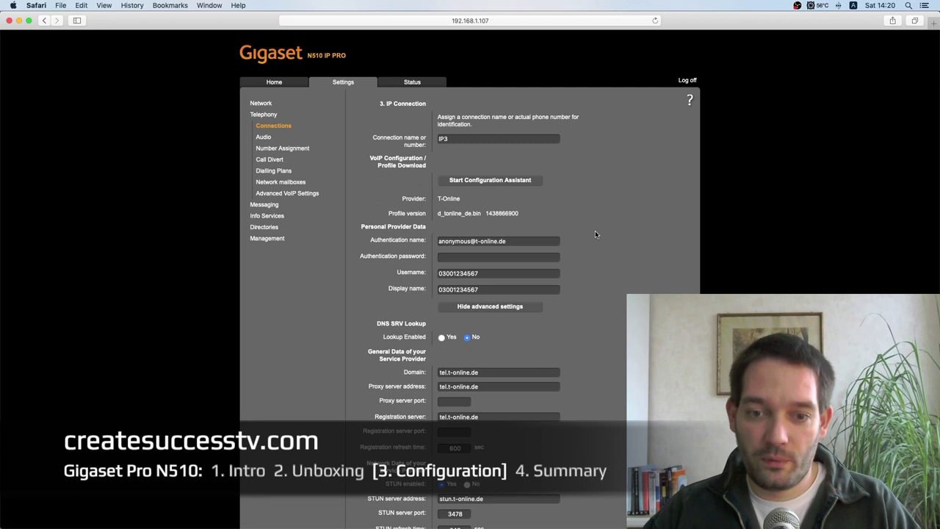
# Step: Scroll the IP3 T-Online connection settings page down and back up to review it
pyautogui.scroll(-5, 587, 233)
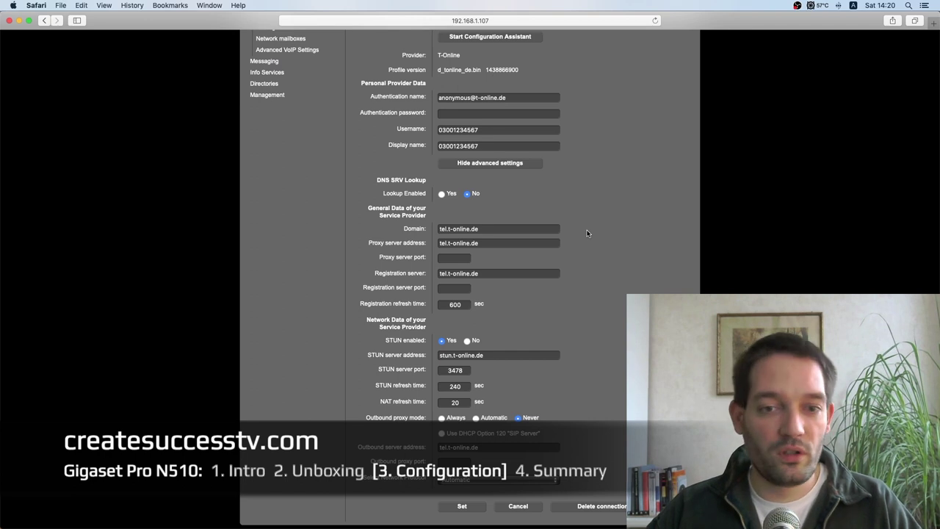
pyautogui.scroll(5, 587, 234)
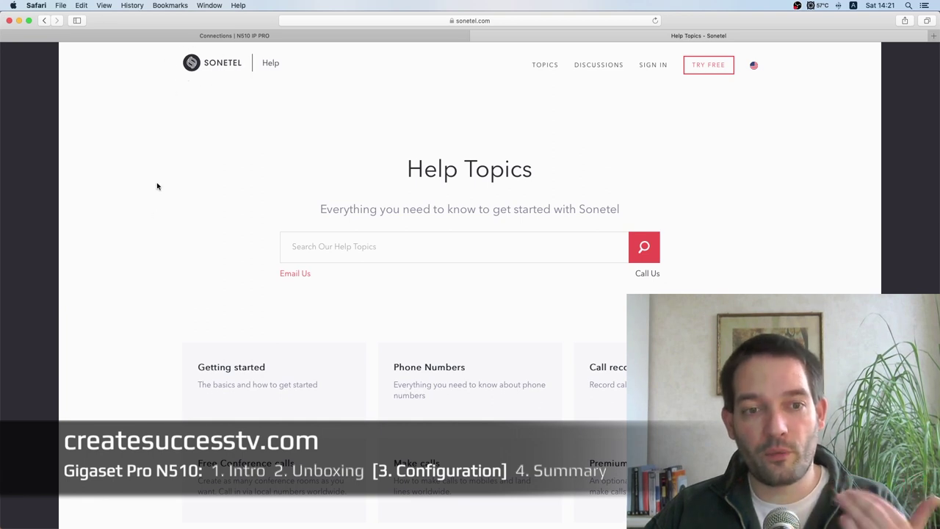
# Step: Open Sonetel's SIP help topic and scroll through its articles on connecting SIP phones
pyautogui.scroll(-10, 154, 213)
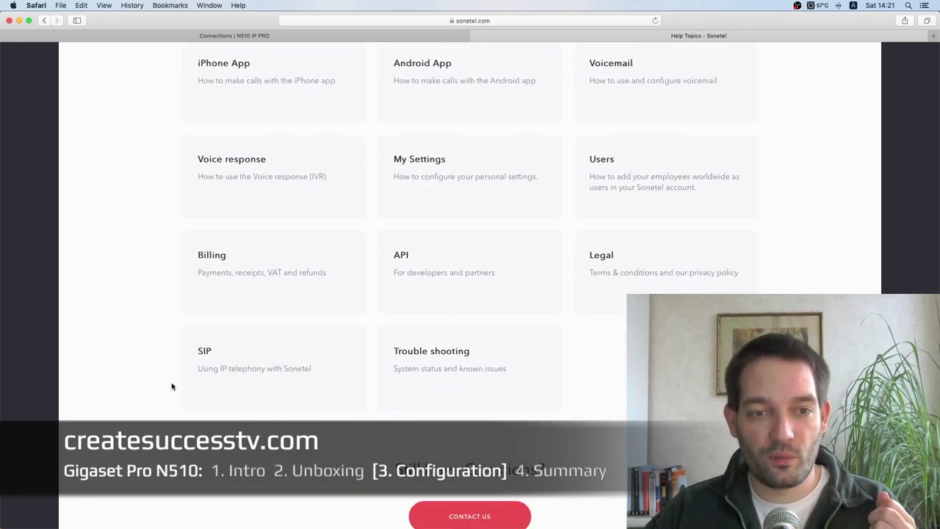
pyautogui.click(208, 372)
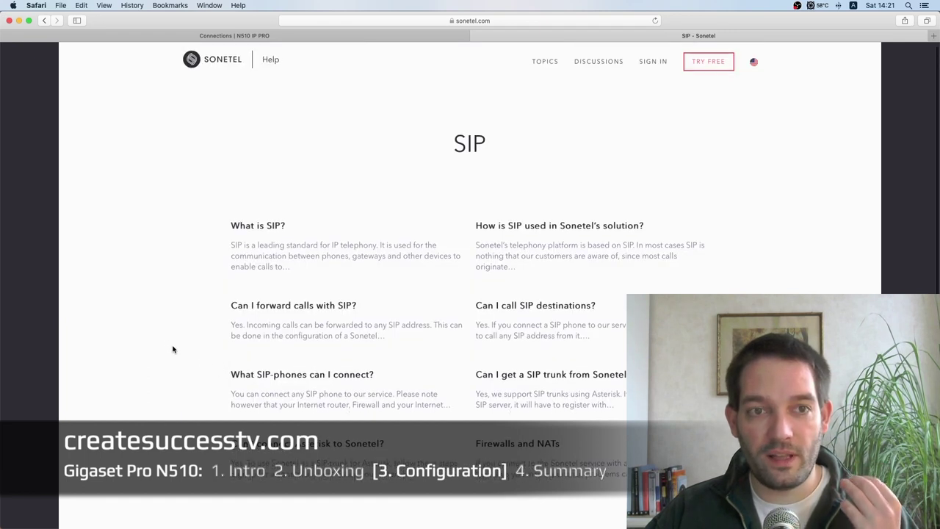
pyautogui.scroll(-3, 174, 349)
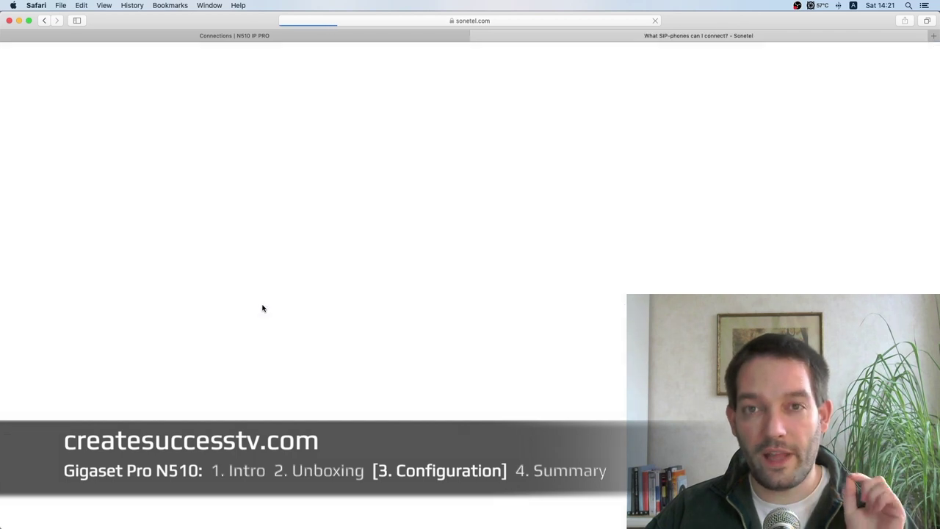
pyautogui.scroll(-5, 262, 308)
pyautogui.scroll(-6, 262, 307)
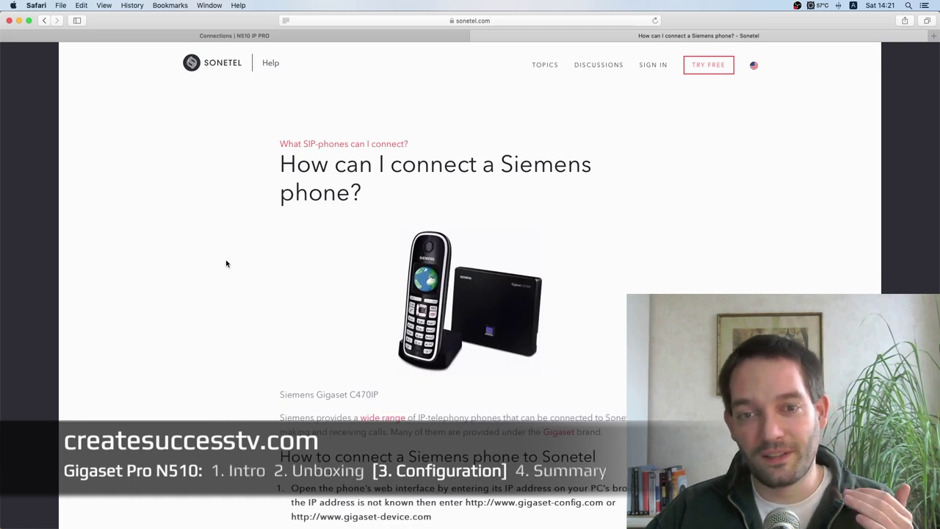
pyautogui.scroll(-2, 226, 264)
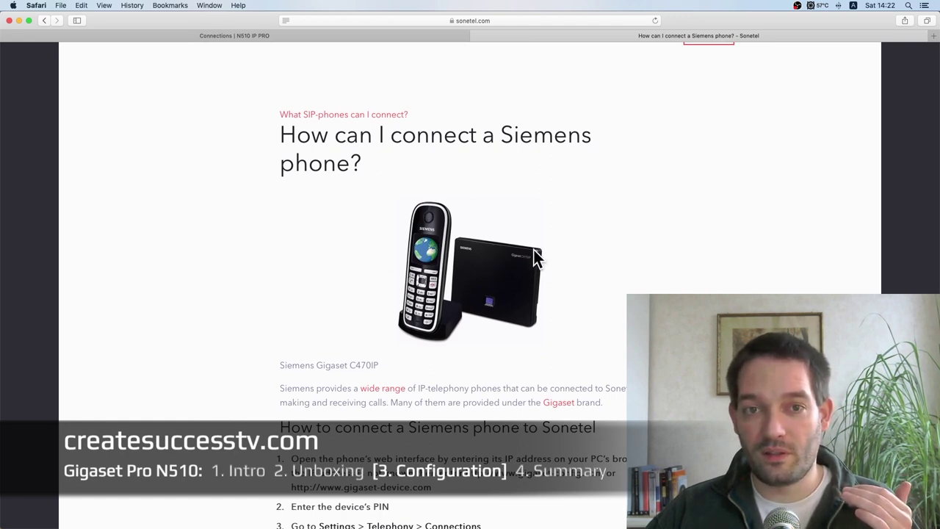
pyautogui.scroll(-5, 124, 302)
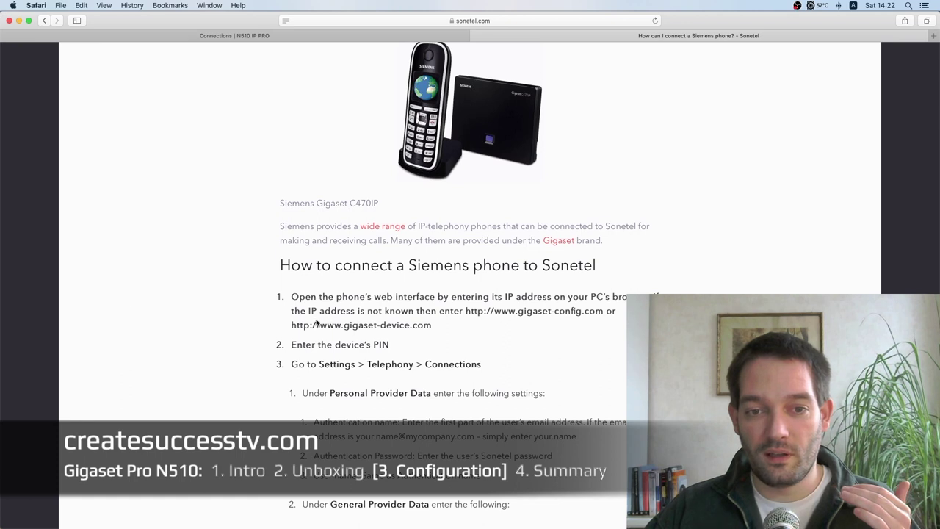
pyautogui.scroll(-10, 257, 319)
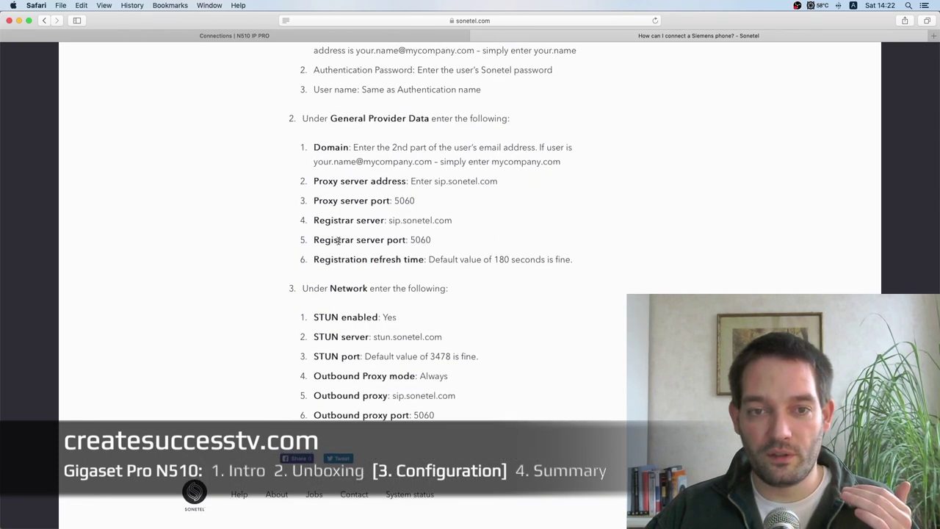
pyautogui.scroll(15, 214, 307)
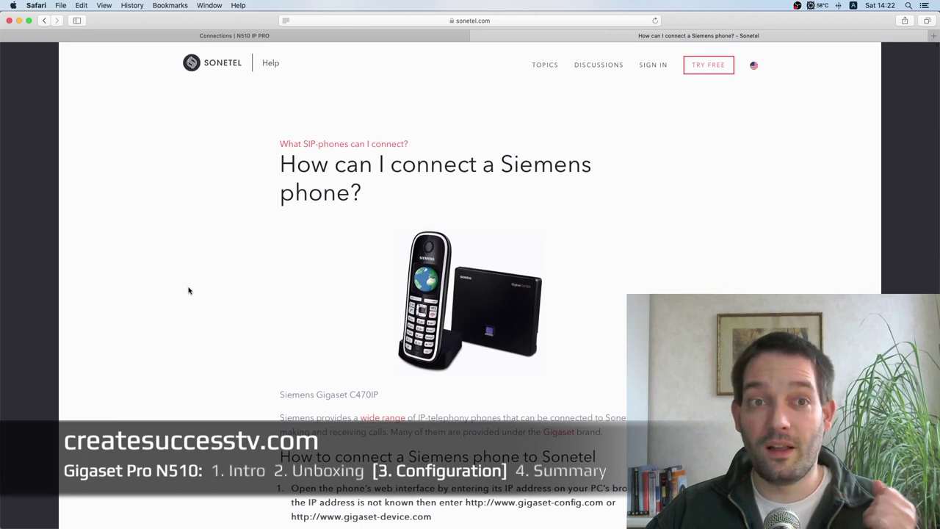
pyautogui.hotkey('ctrl', 'shift', 'Tab')
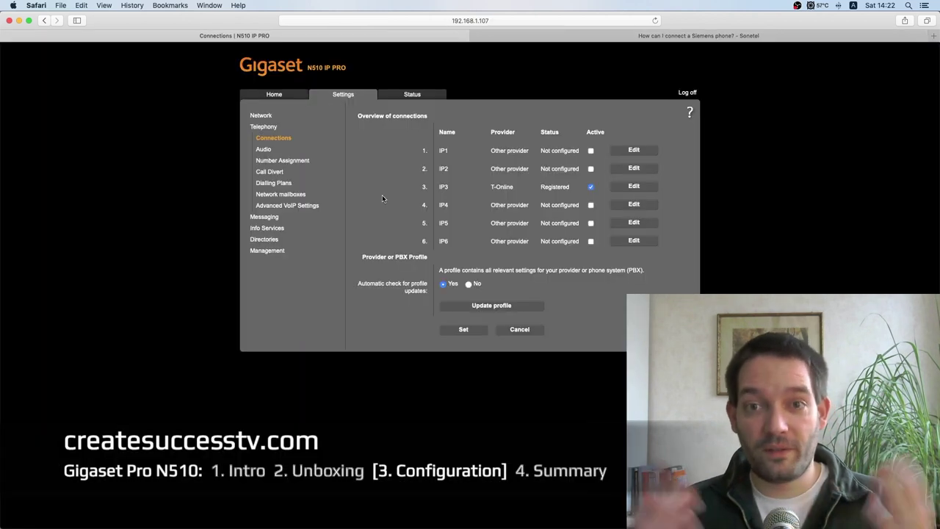